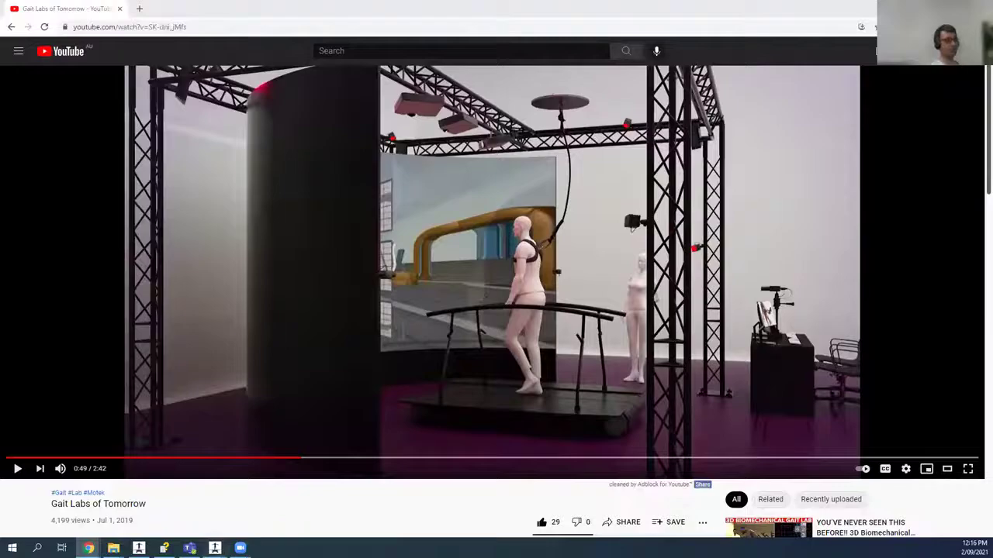
Switch from the browser video to D-Flow and bring up its DRS and MoCap windows
click(266, 483)
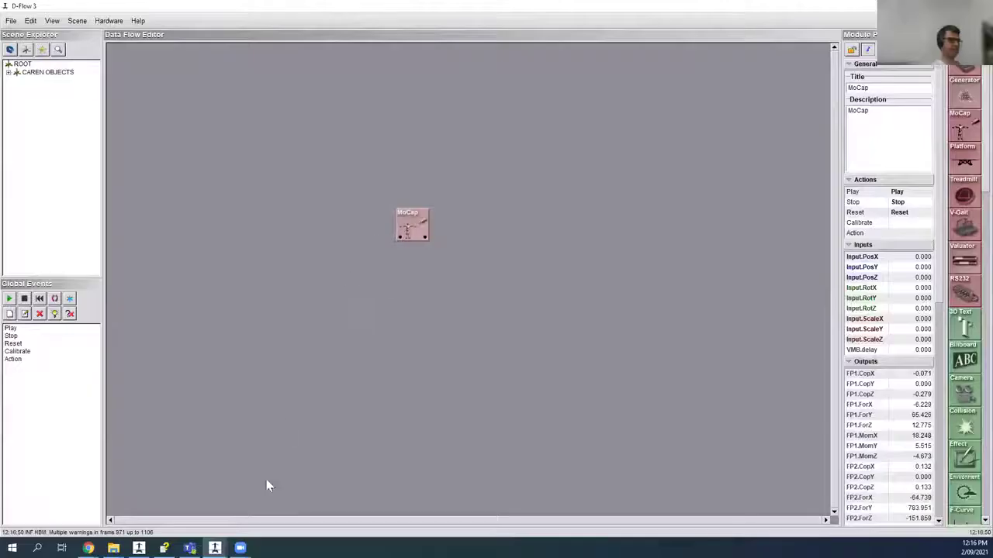
click(215, 549)
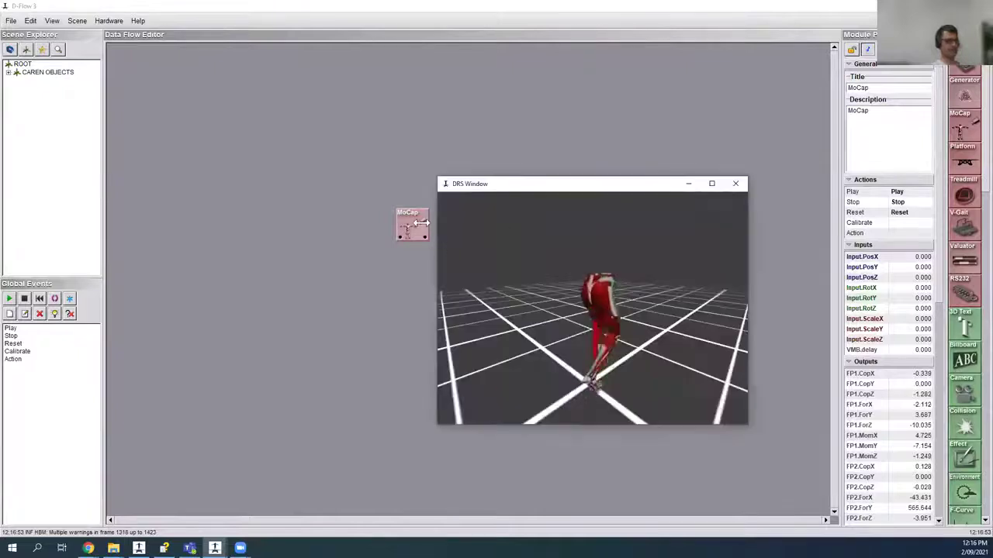
click(215, 548)
click(295, 512)
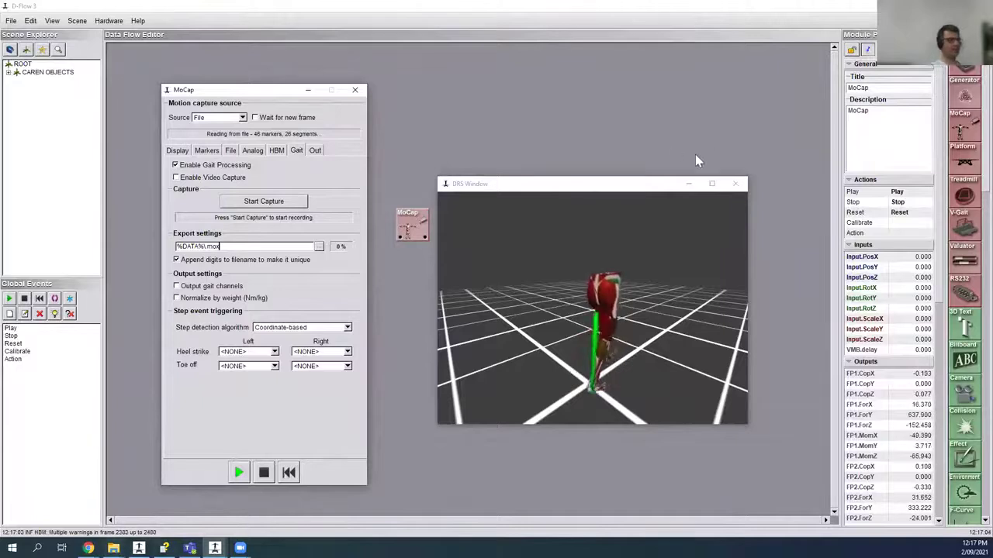
Clear away the DRS and MoCap windows and switch to the Gait Off-line Analysis Tool
click(734, 184)
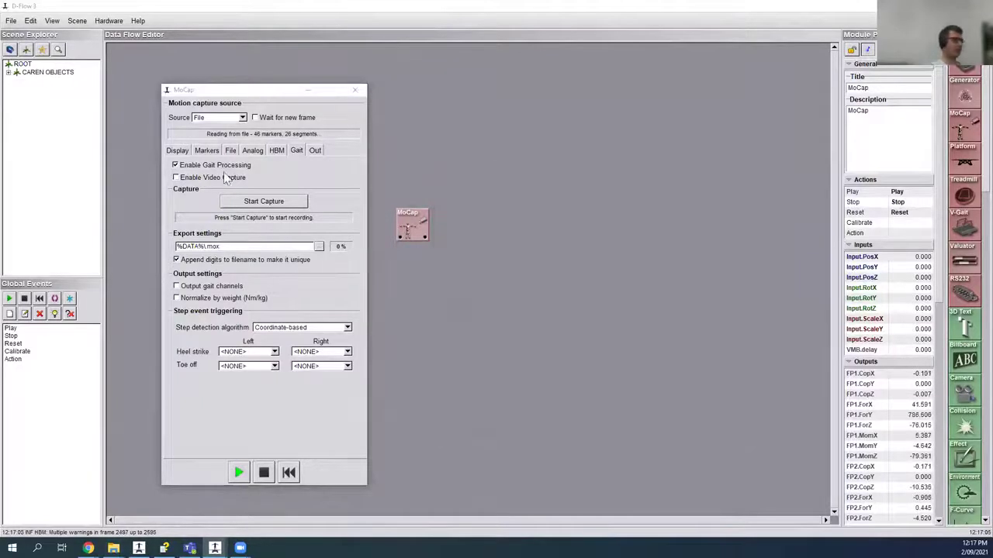
click(309, 91)
click(139, 548)
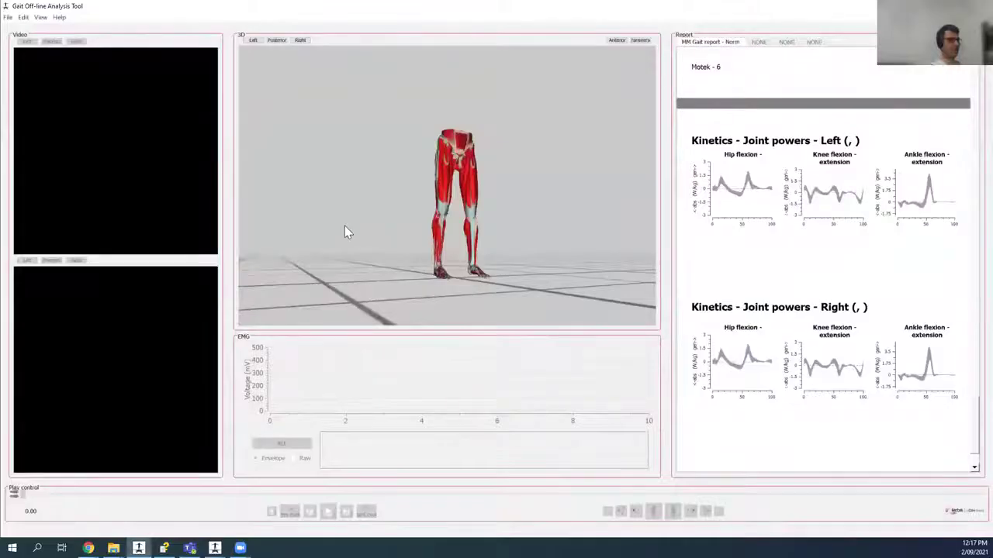
Load the 1515-Gait analysis - Gait feedback0001.mox recording from the CAREN Resources Data folder, keeping the default file loading options
drag(344, 225, 401, 246)
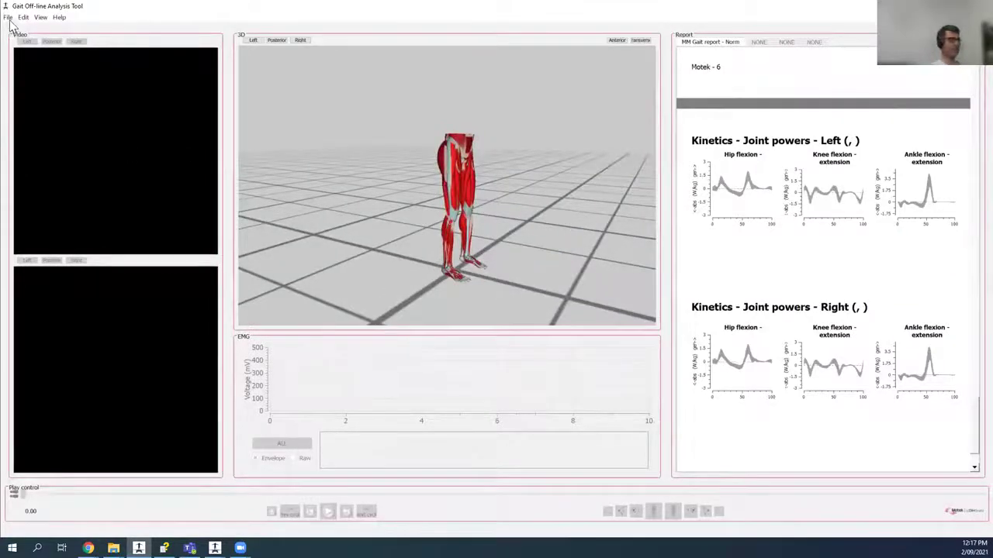
click(8, 18)
click(23, 27)
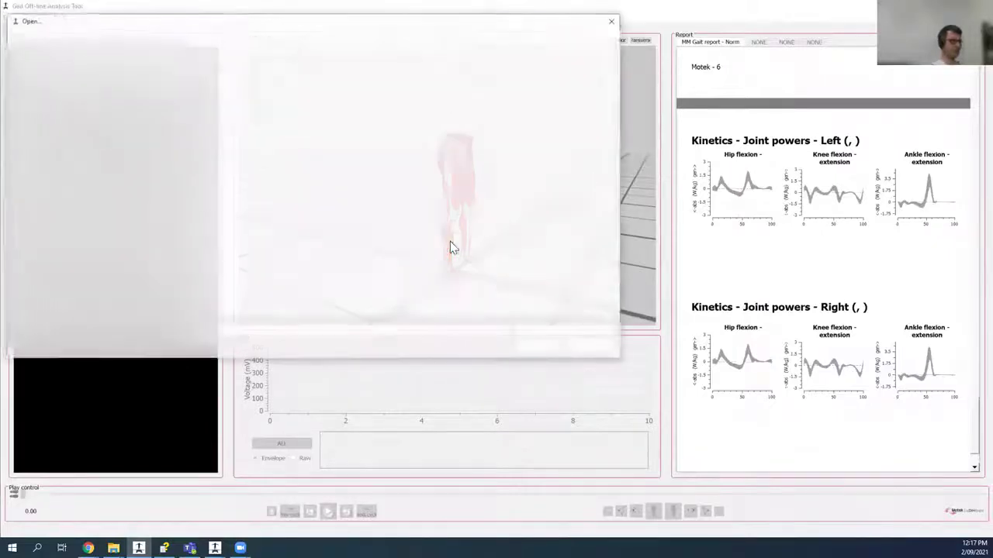
click(293, 107)
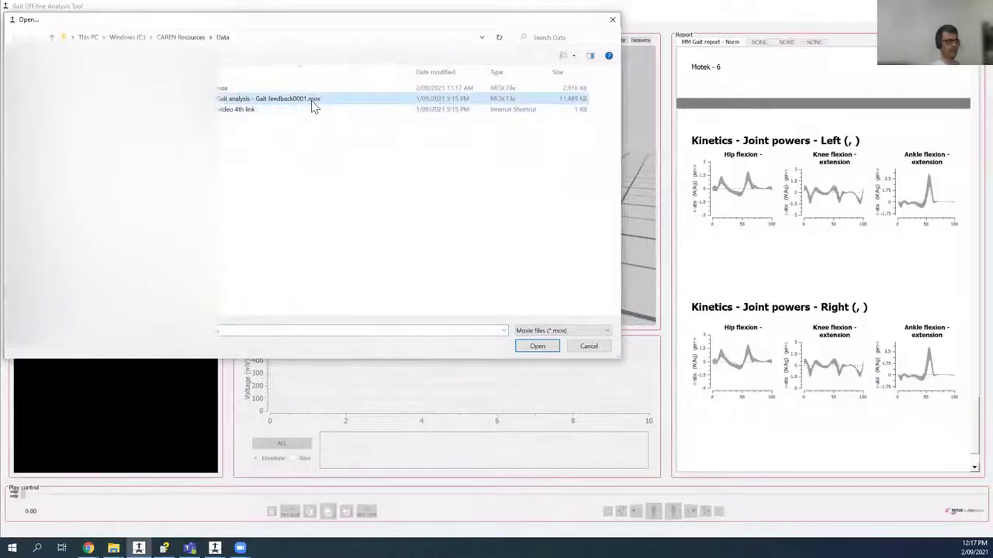
click(530, 347)
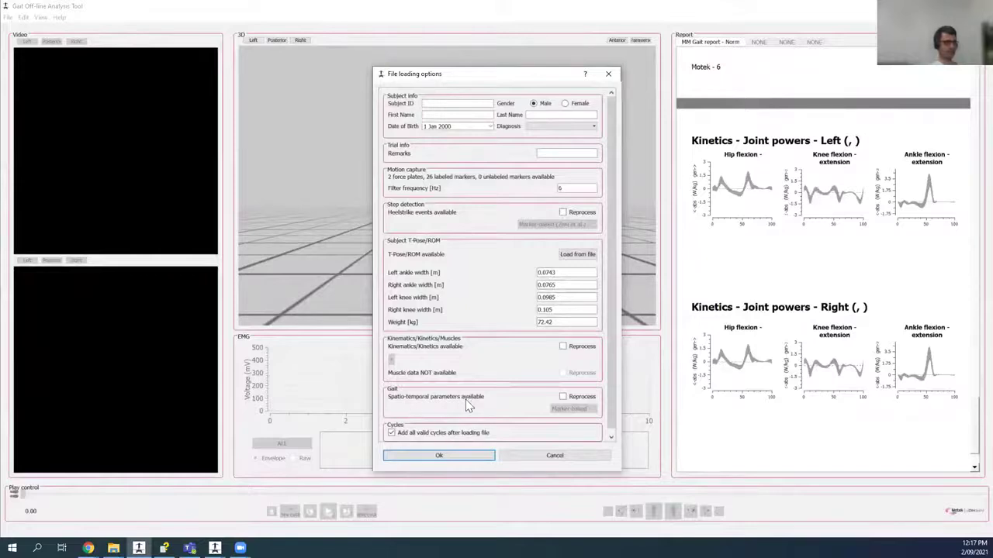
click(436, 456)
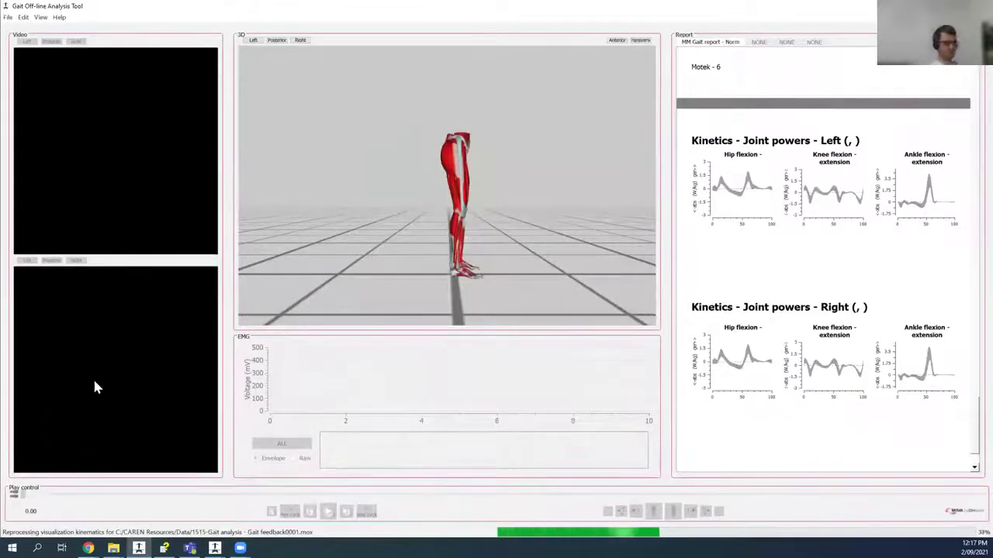
Examine the recording's AVI video files in the GOAT package folder, then return to the Gait Off-line Analysis Tool
mouse_move(113, 548)
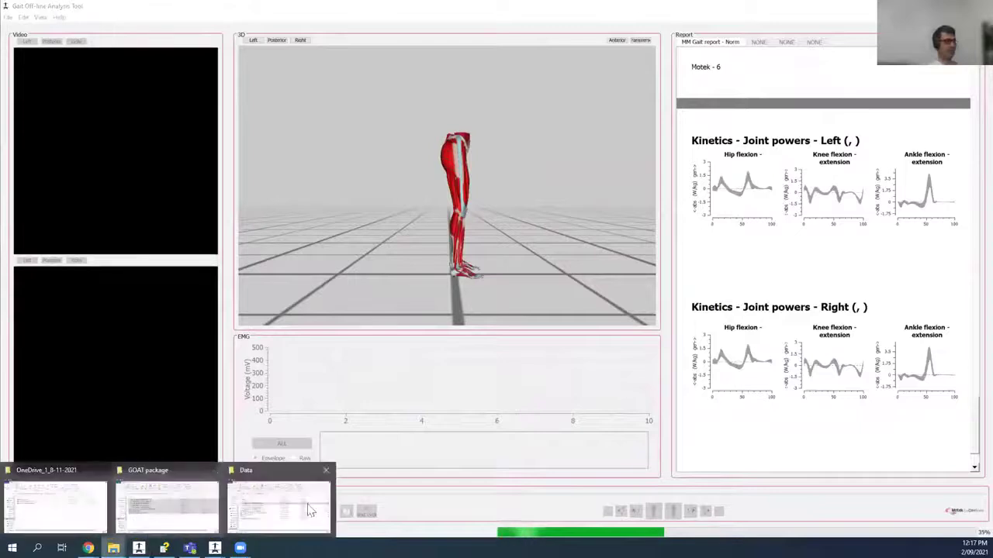
click(171, 514)
click(320, 339)
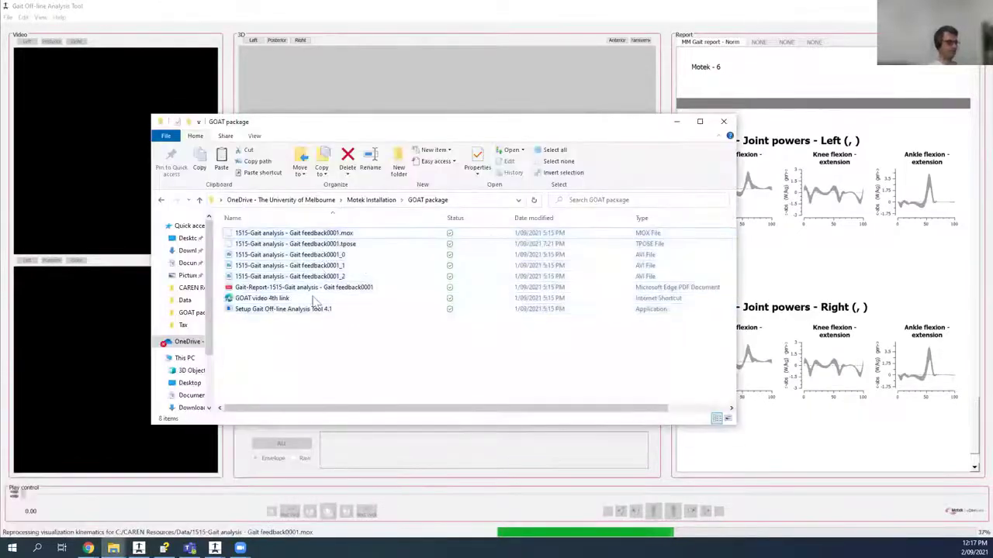
click(326, 255)
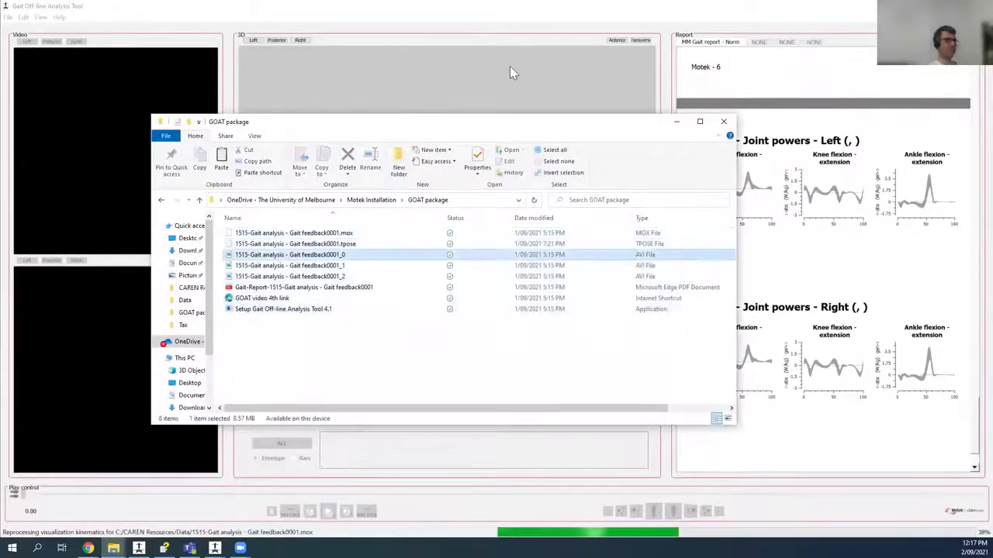
click(510, 66)
Go back through the gait report to its contents page and view the leg model from another angle
scroll(828, 246, up, 3)
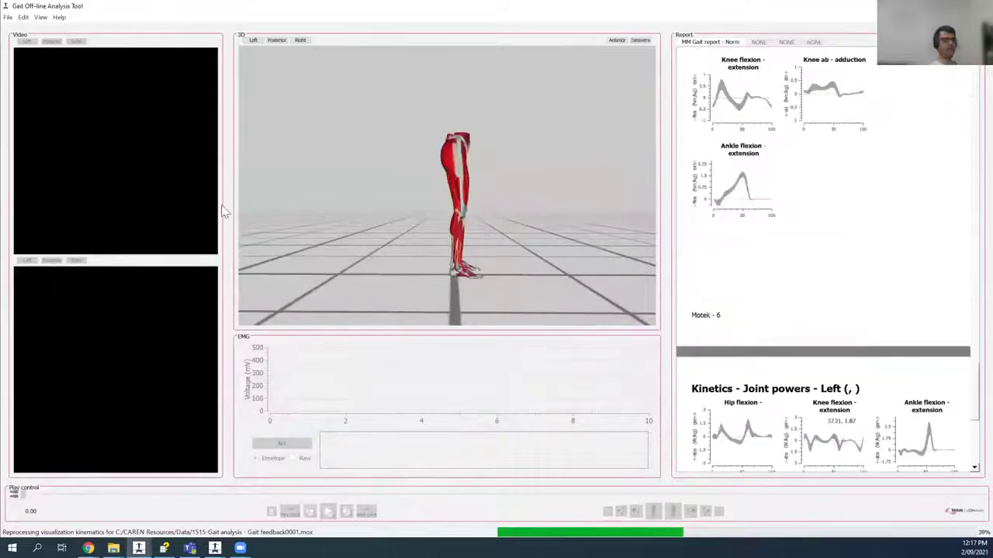
drag(500, 190, 397, 145)
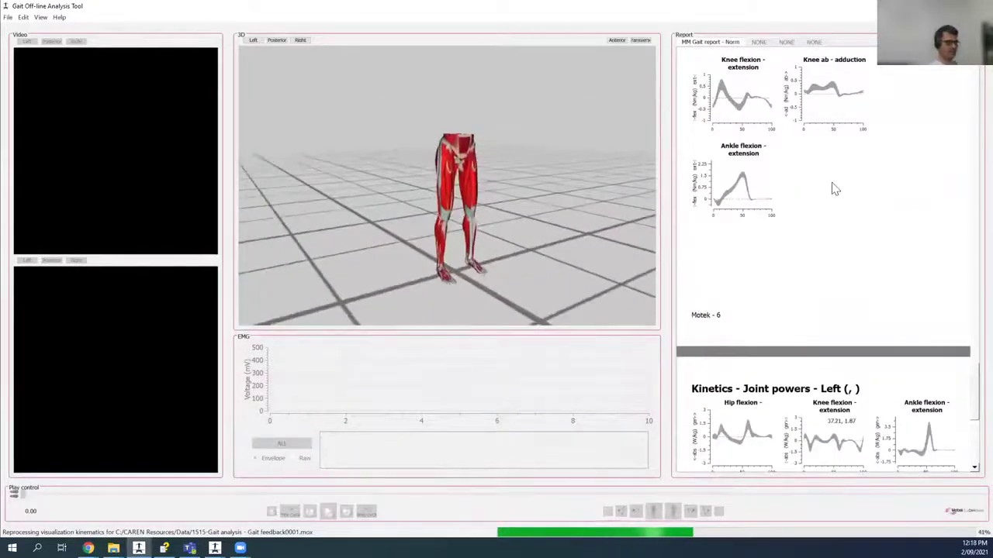
drag(973, 406, 965, 60)
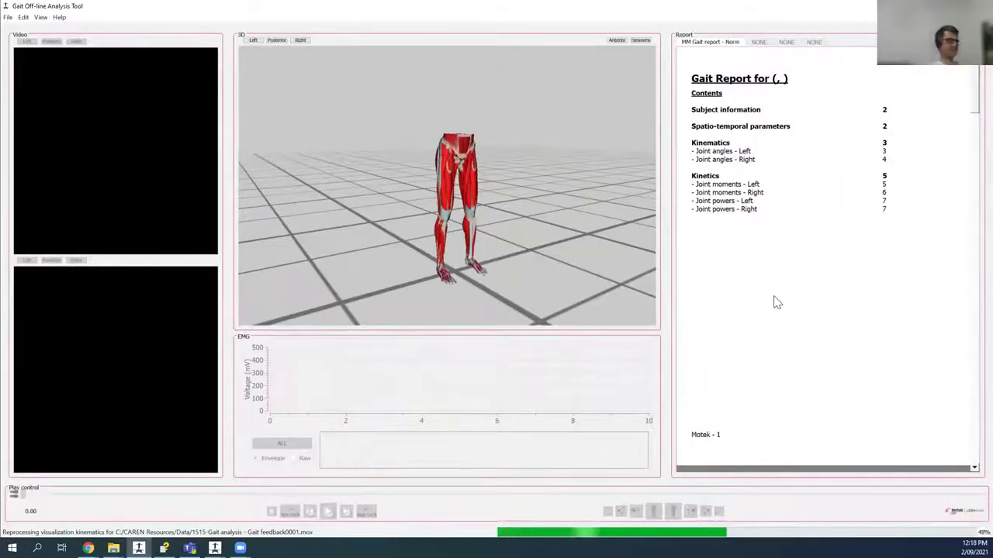
Select MM Gait report - Norm as the Tab 1 report layout and dismiss the short-cycles warning
click(8, 17)
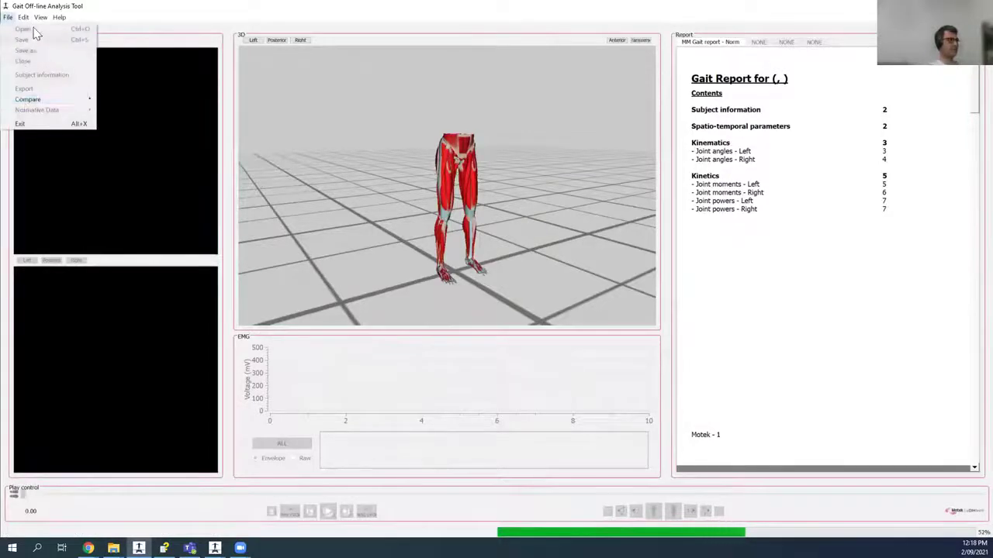
mouse_move(40, 17)
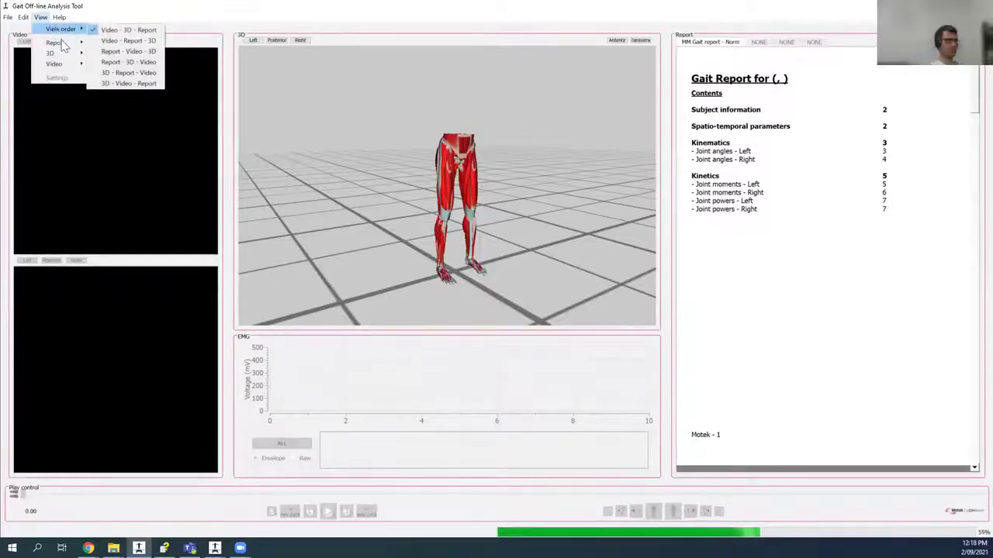
mouse_move(132, 44)
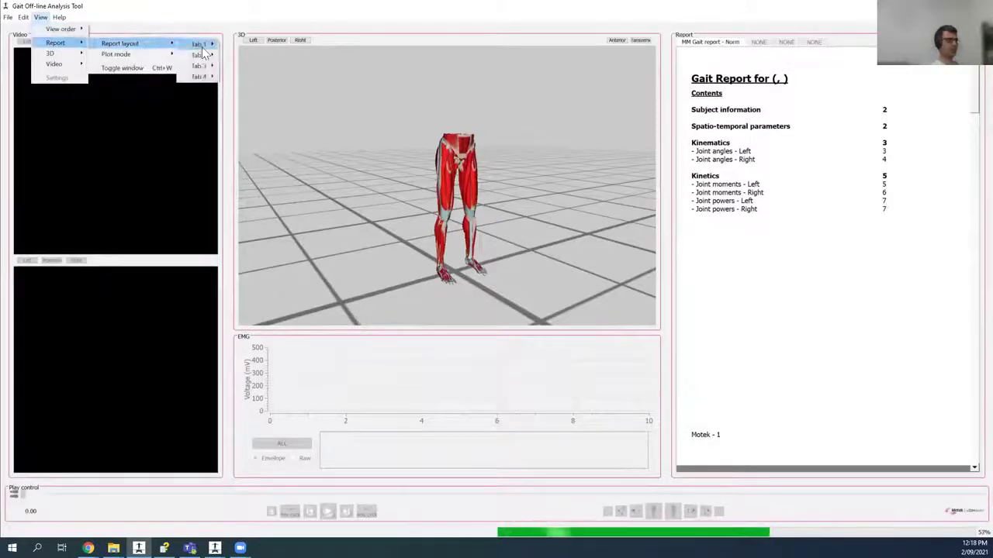
mouse_move(200, 45)
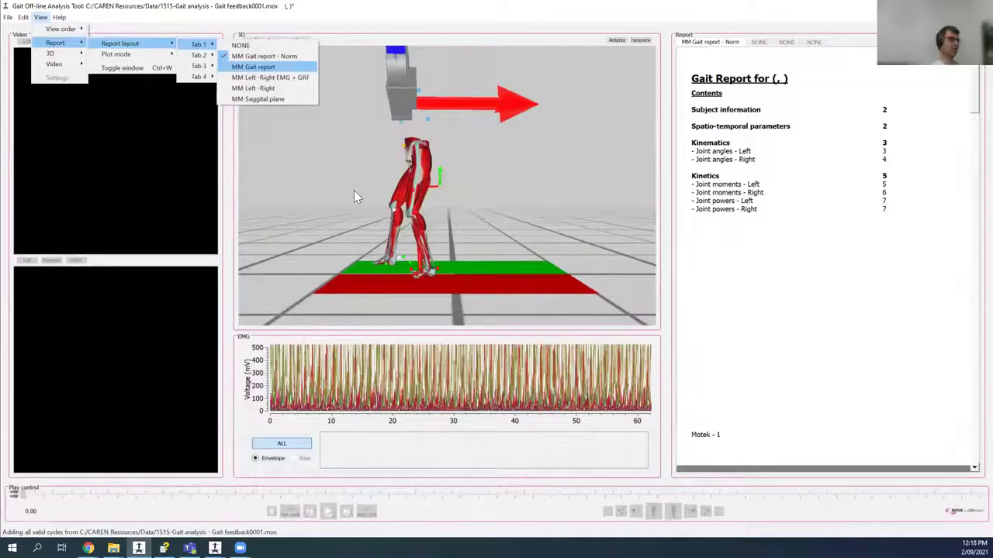
click(258, 58)
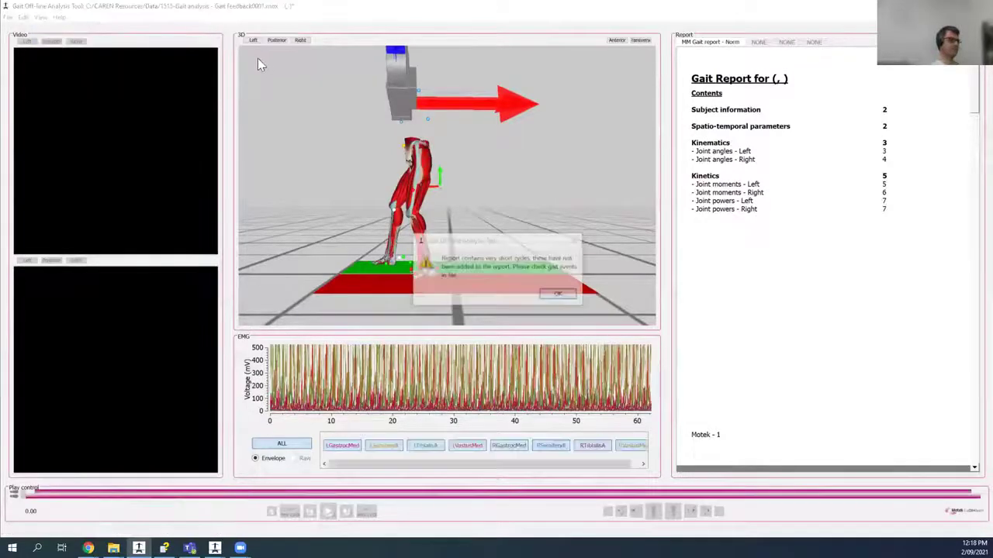
click(559, 294)
Move the playback position to about 10.3 s and play the gait recording
drag(515, 185, 325, 354)
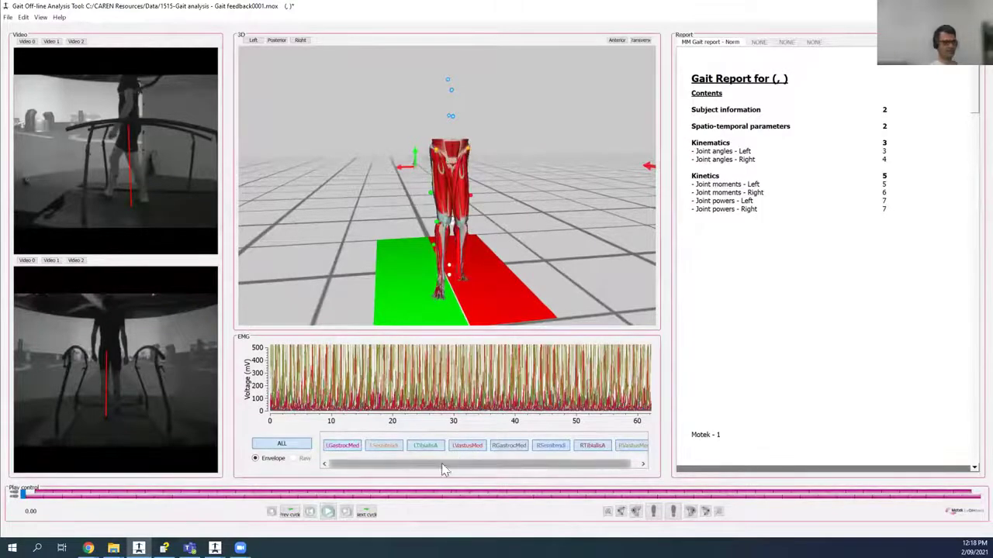
drag(441, 464, 515, 467)
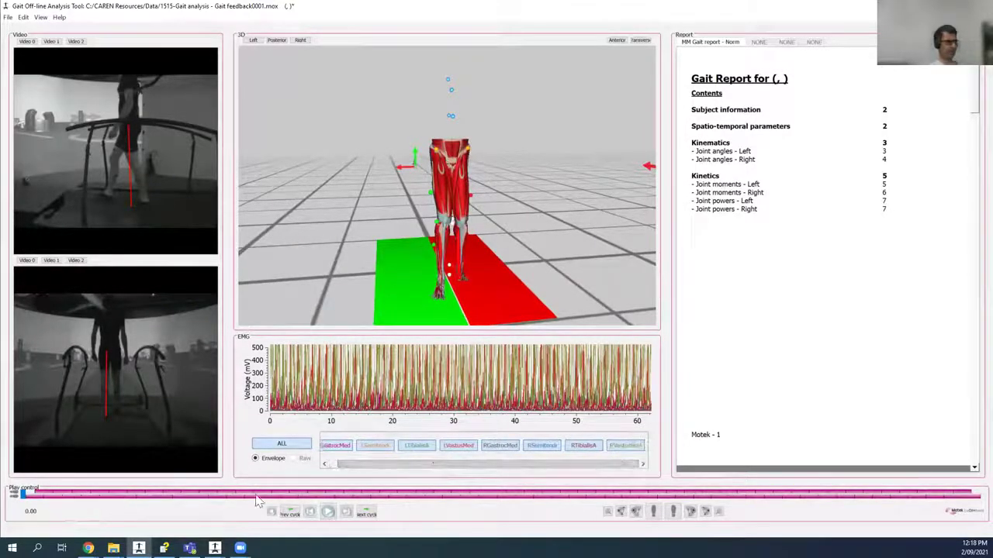
click(144, 499)
drag(147, 500, 186, 500)
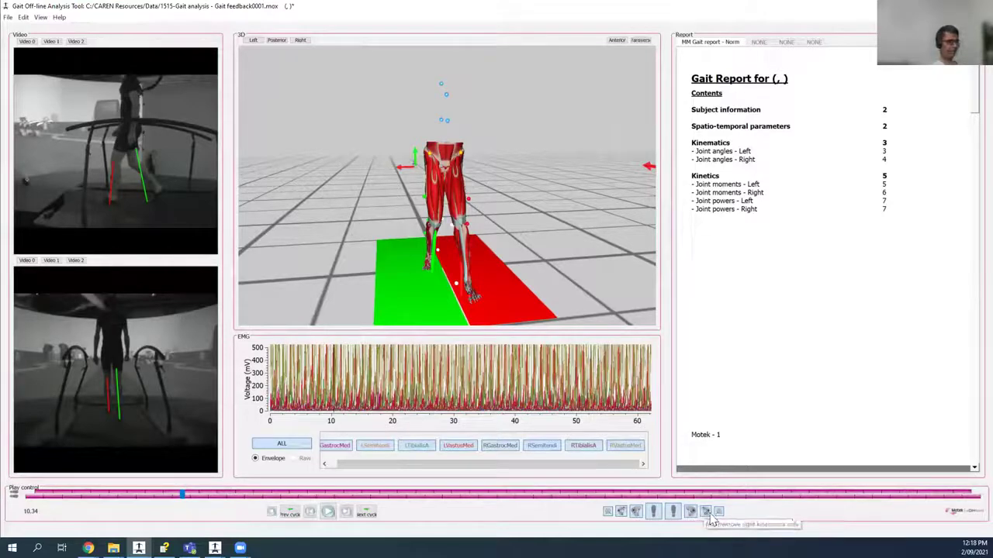
click(330, 514)
drag(412, 235, 501, 269)
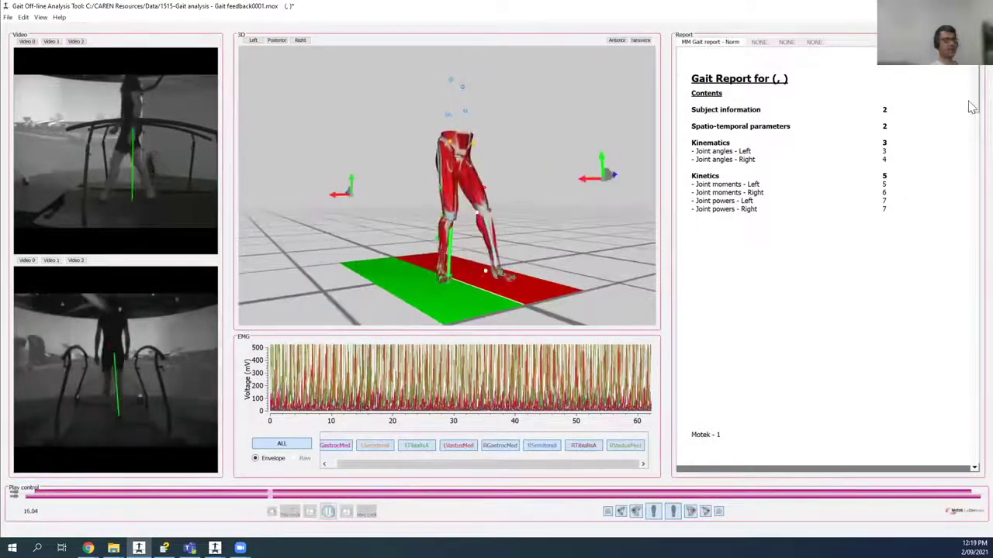
Show Video 2 in the upper video pane while the recording plays
drag(972, 108, 970, 70)
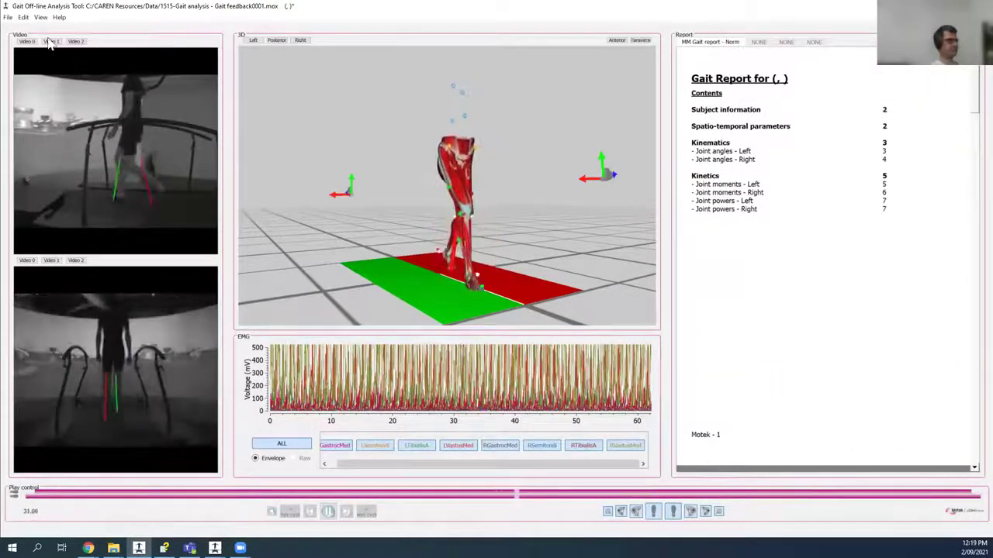
click(75, 42)
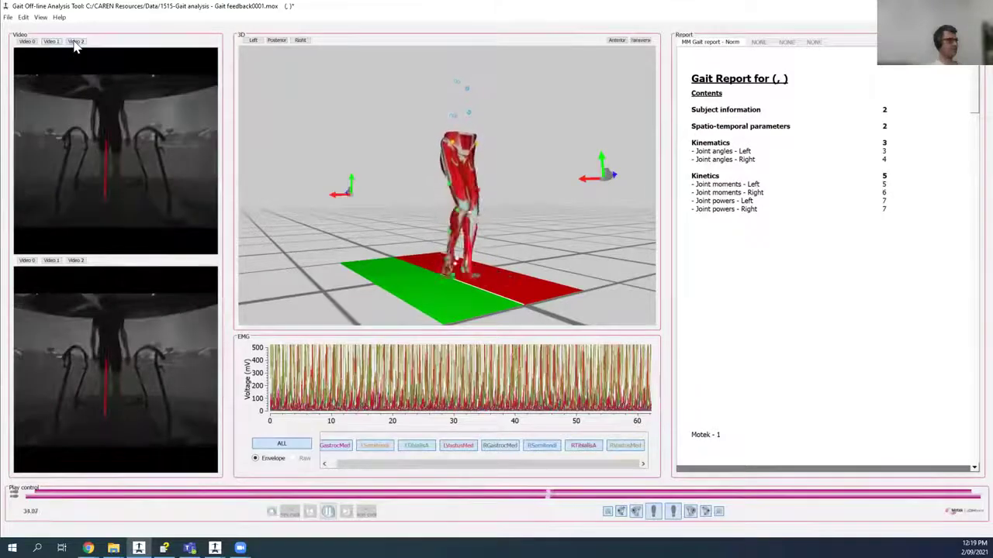
click(75, 43)
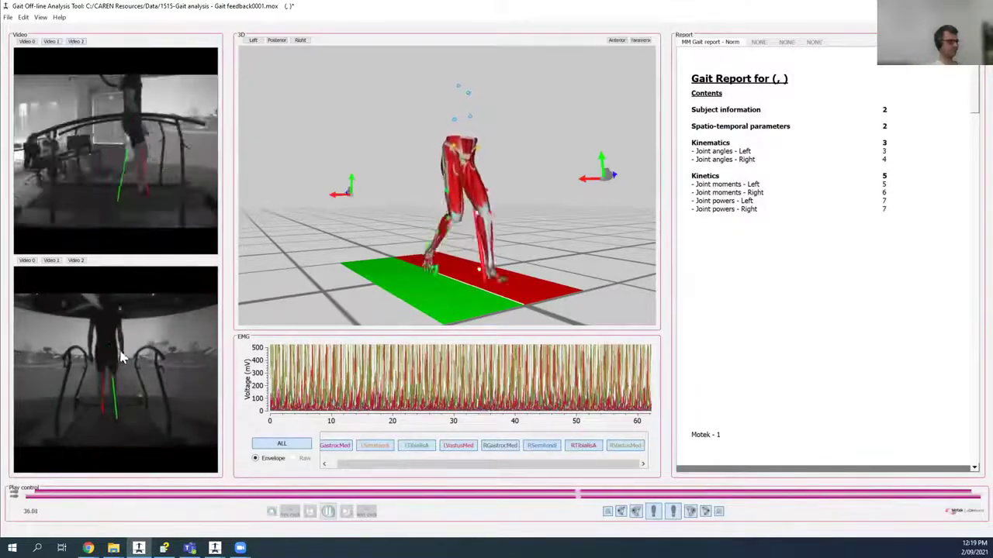
Open the settings and review the View, Filter and Normative data options
click(40, 17)
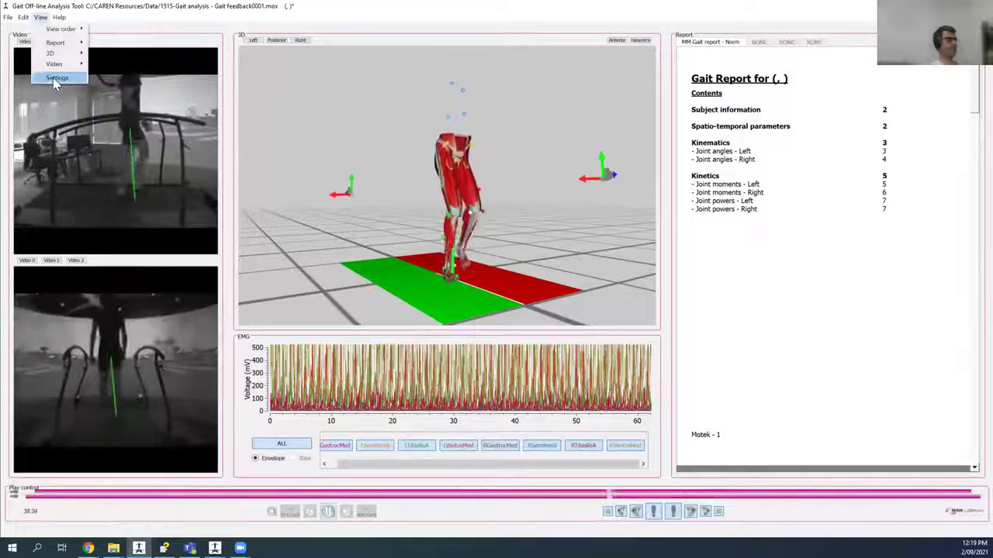
click(56, 78)
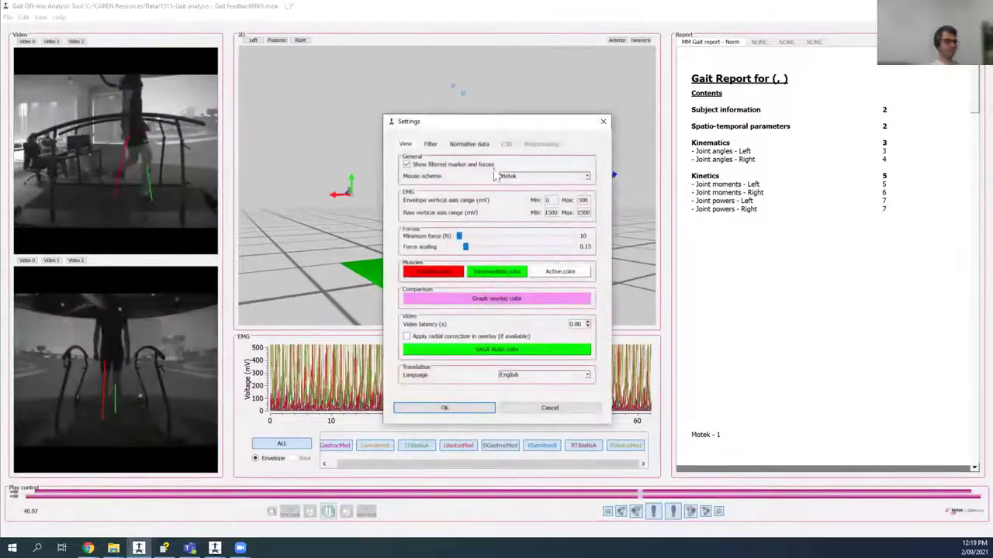
click(431, 144)
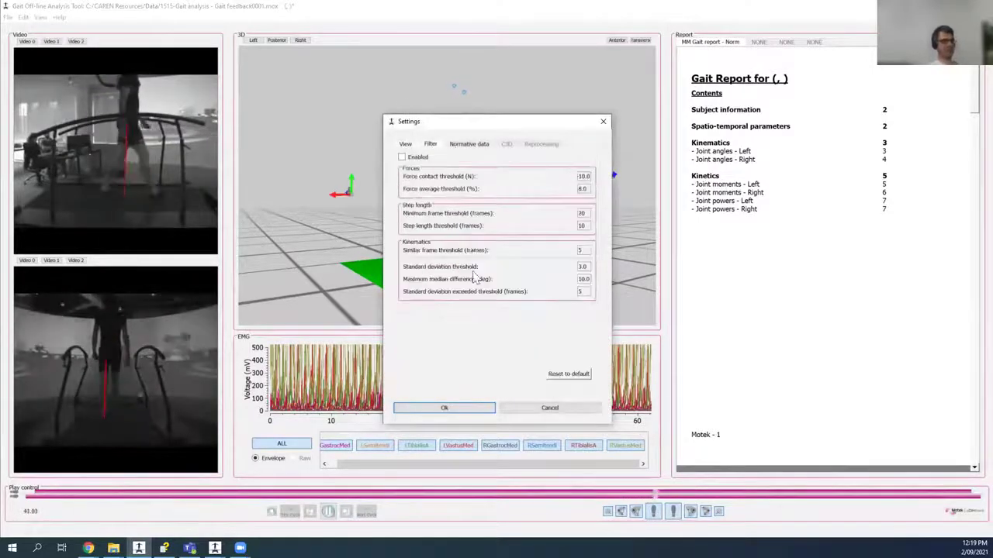
click(459, 145)
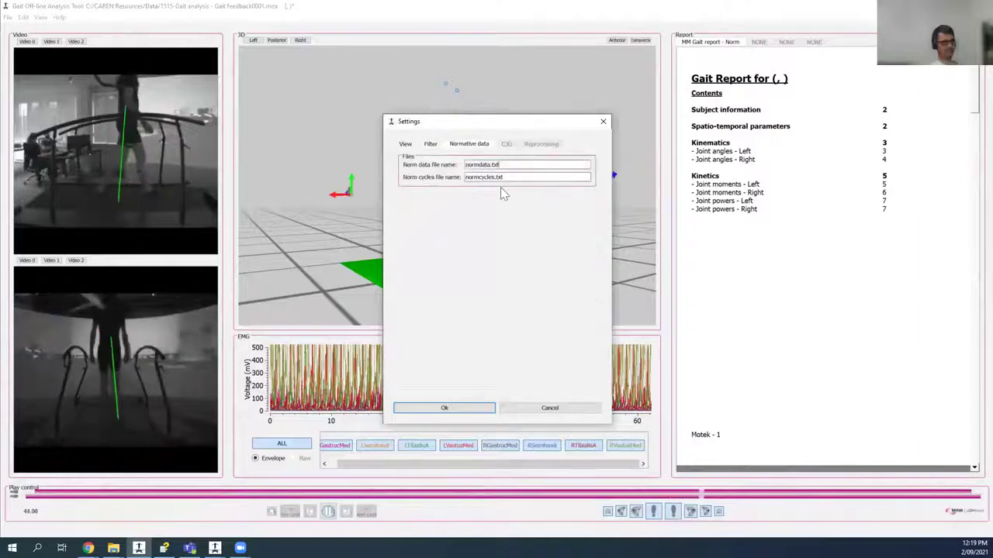
click(430, 144)
click(405, 145)
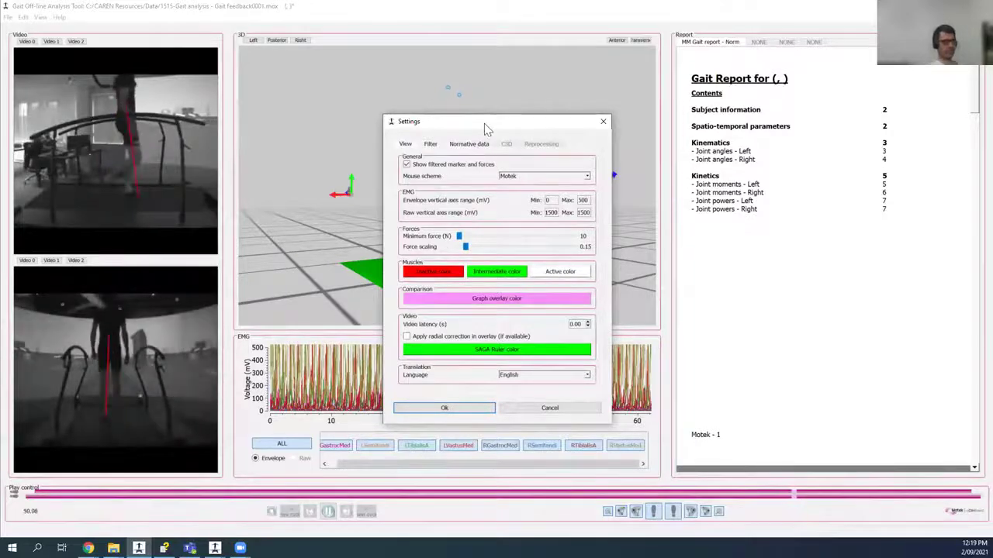
Check the available mouse schemes, keep Motek, and cancel the settings to return to the 3D playback
drag(432, 124, 191, 95)
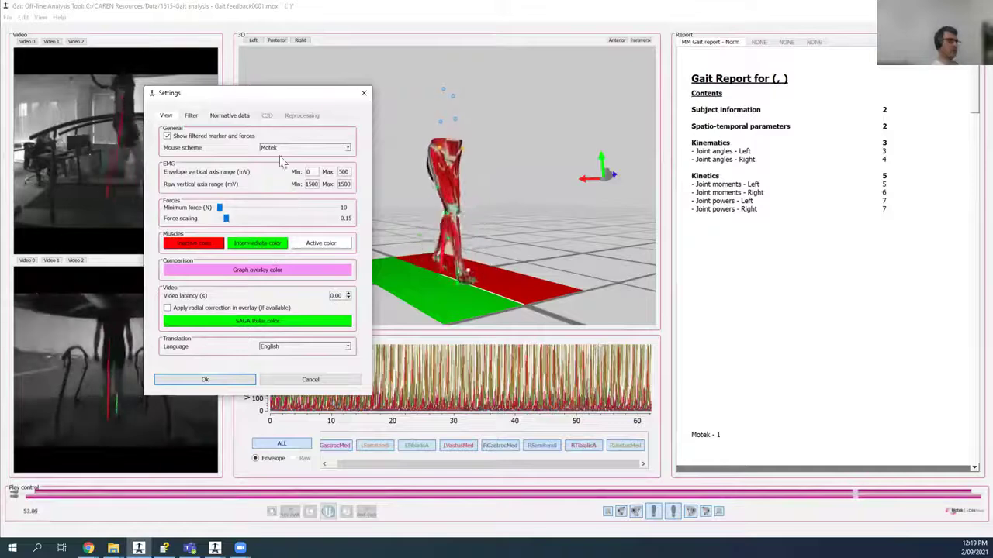
click(330, 149)
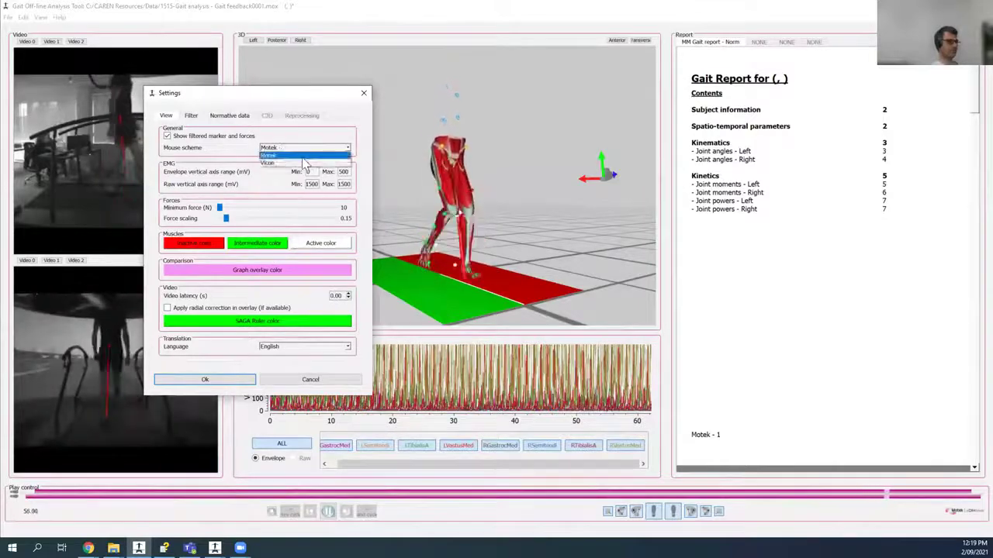
click(310, 147)
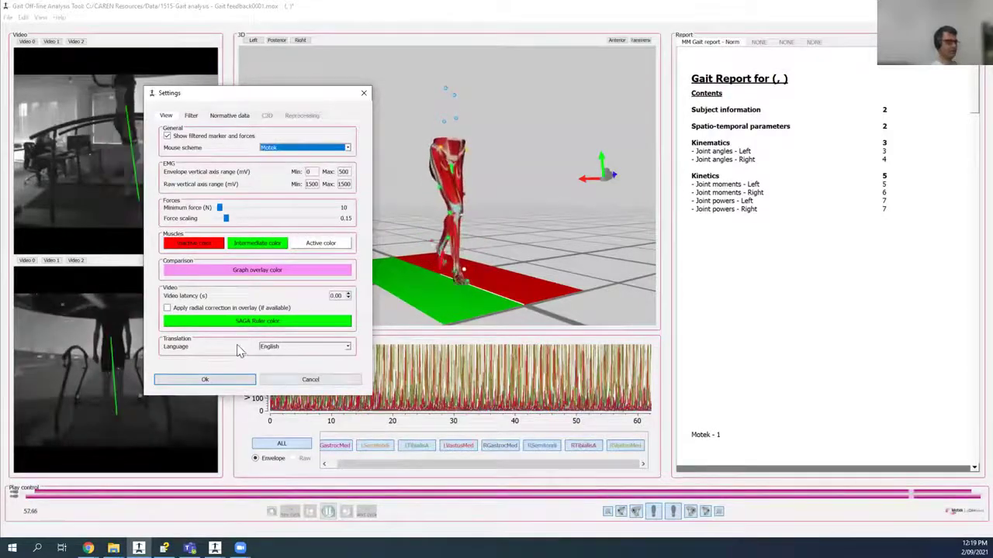
click(312, 379)
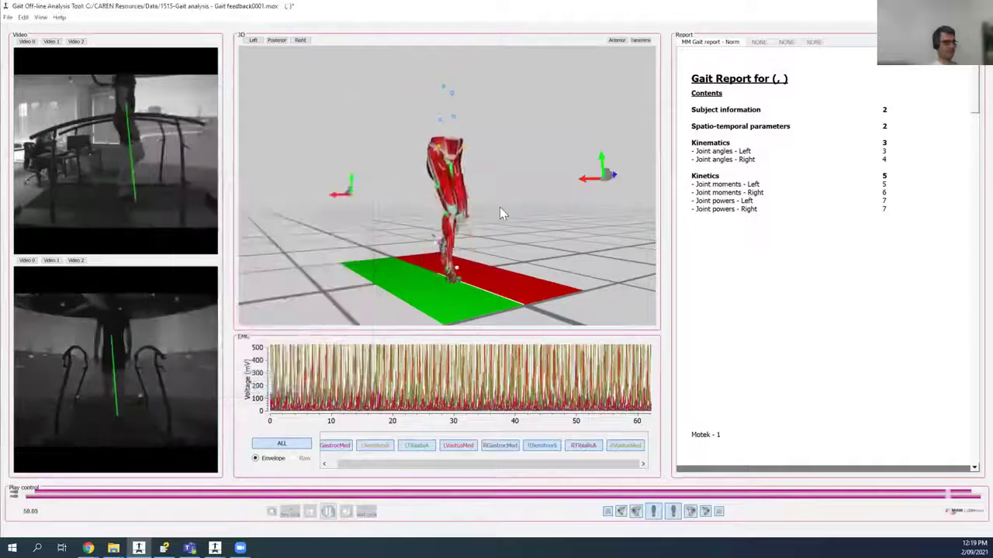
mouse_move(499, 207)
mouse_down()
mouse_move(527, 207)
mouse_move(515, 211)
mouse_up()
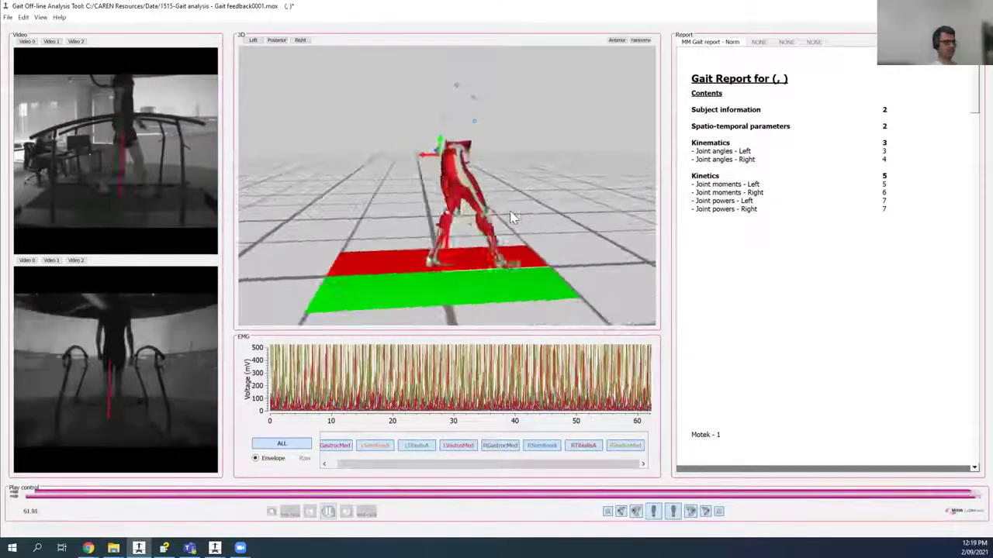